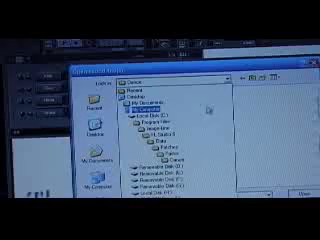
- Browse to the C: drive's SAMPLES folder and load an AMBY sample in place of the Snare
{"action": "left_click", "coordinate": [150, 115]}
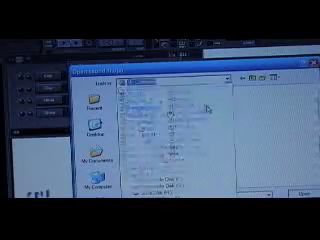
{"action": "left_click", "coordinate": [228, 80]}
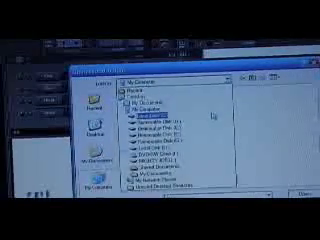
{"action": "left_click", "coordinate": [150, 115]}
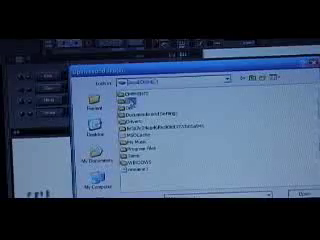
{"action": "double_click", "coordinate": [138, 142]}
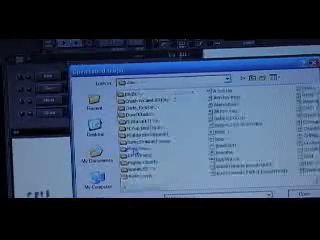
{"action": "left_click", "coordinate": [135, 170]}
{"action": "double_click", "coordinate": [135, 170]}
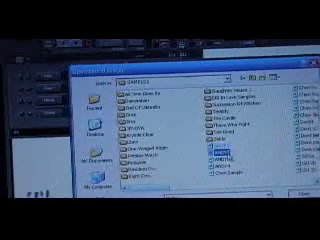
{"action": "double_click", "coordinate": [218, 150]}
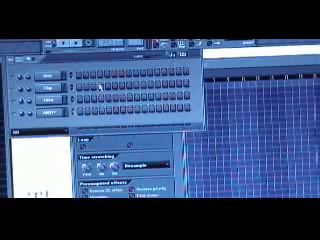
- Reopen the Channel Settings window for the sampled channel
{"action": "left_click", "coordinate": [60, 105]}
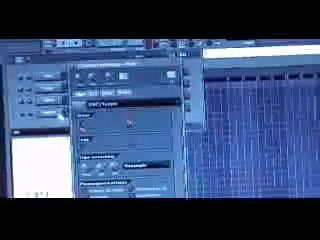